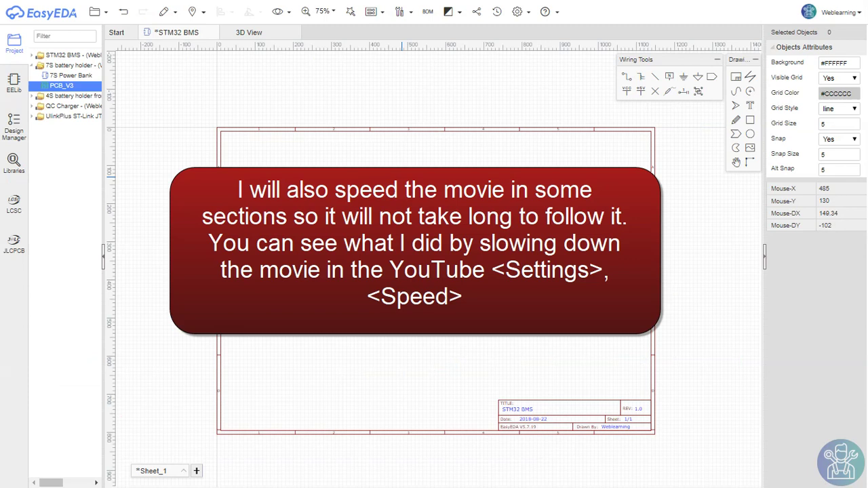
# Step: Place four battery symbols B1–B4 in a vertical column from EELib
pyautogui.click(15, 81)
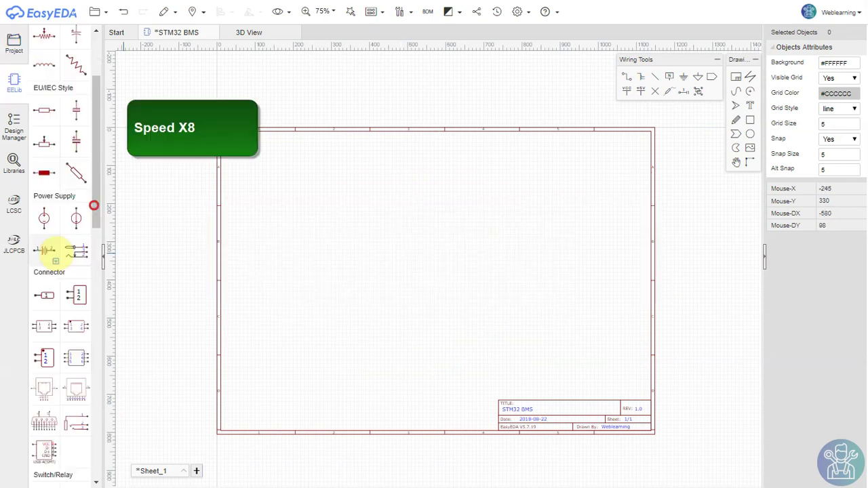
pyautogui.click(44, 251)
pyautogui.scroll(5, 358, 281)
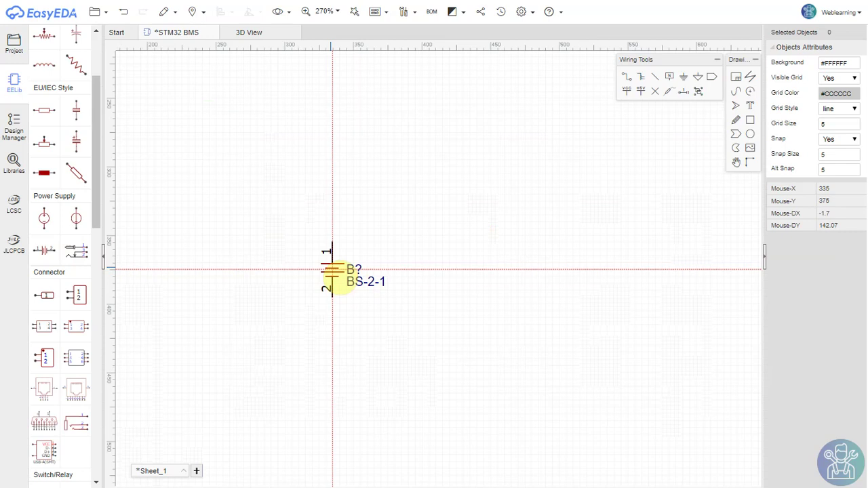
pyautogui.click(322, 162)
pyautogui.click(321, 236)
pyautogui.click(321, 306)
pyautogui.click(321, 382)
pyautogui.rightClick(328, 461)
# Step: Search the library for stm32f0 and place STM32F042G4U6 beside the batteries
pyautogui.click(14, 165)
pyautogui.write('stm32f0')
pyautogui.click(455, 230)
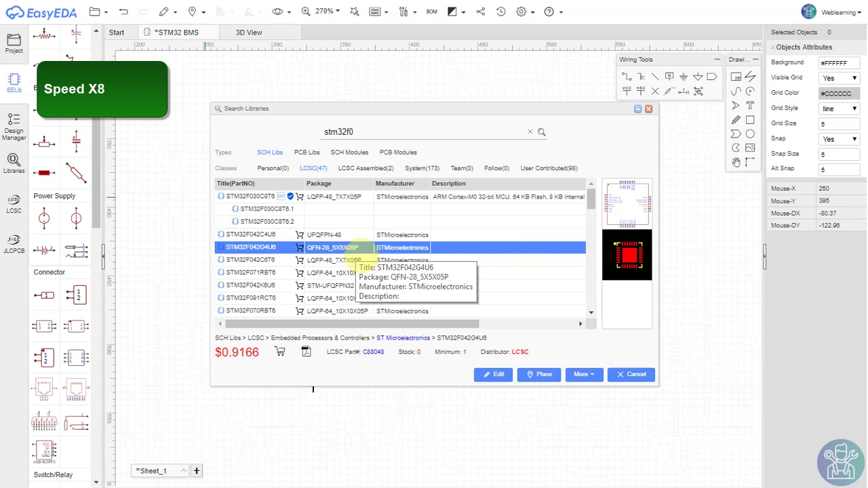
pyautogui.click(591, 312)
pyautogui.click(539, 373)
pyautogui.click(610, 295)
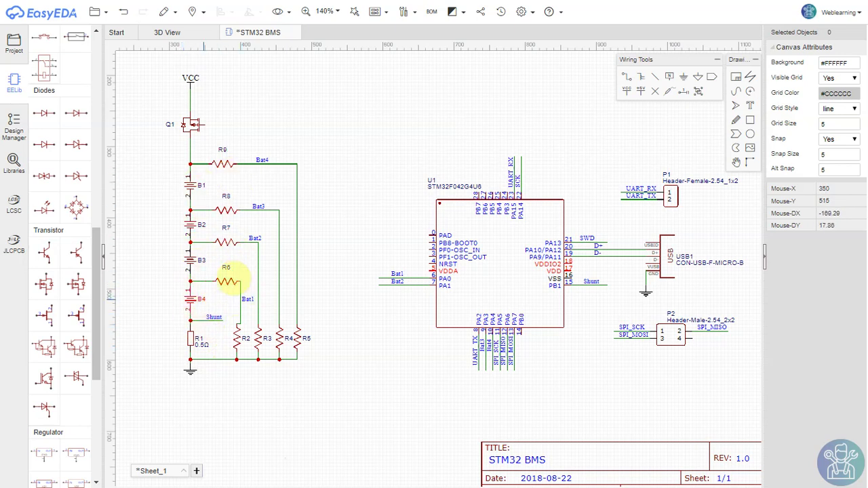
# Step: Undo the last edit while linking the Q1 gate and PB8 with Mosfet1 net labels
pyautogui.hotkey('ctrl', 'z')
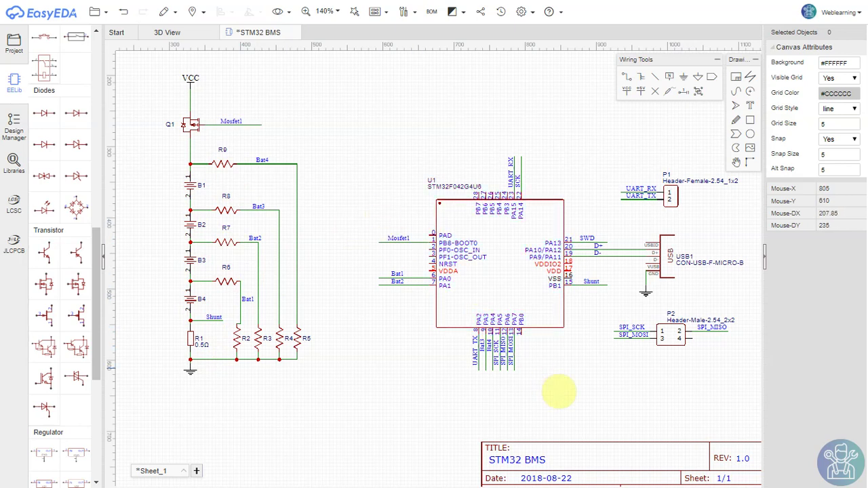
# Step: Place a text label reading '4S BMS +uC' in the first block box
pyautogui.scroll(4, 601, 314)
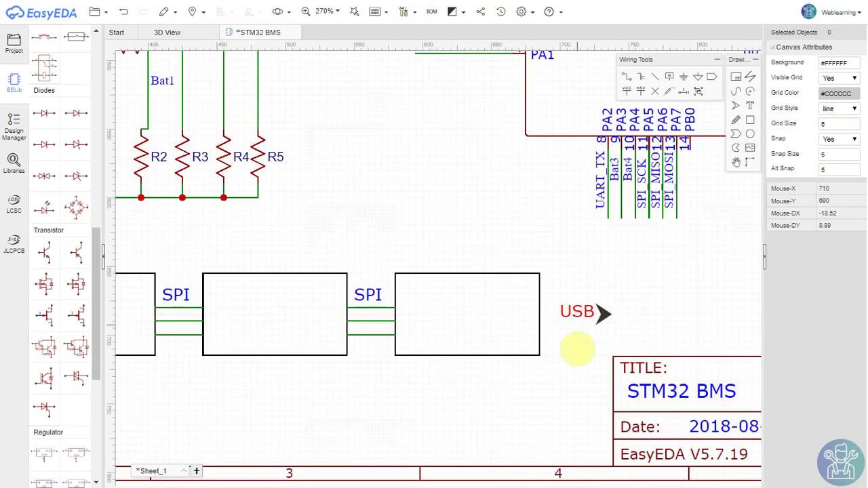
pyautogui.scroll(-2, 568, 381)
pyautogui.moveTo(441, 393); pyautogui.dragTo(634, 385)
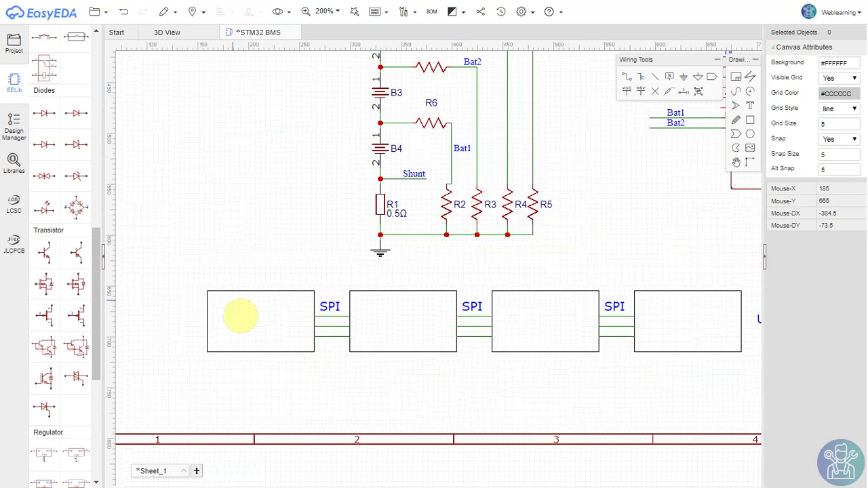
pyautogui.click(750, 106)
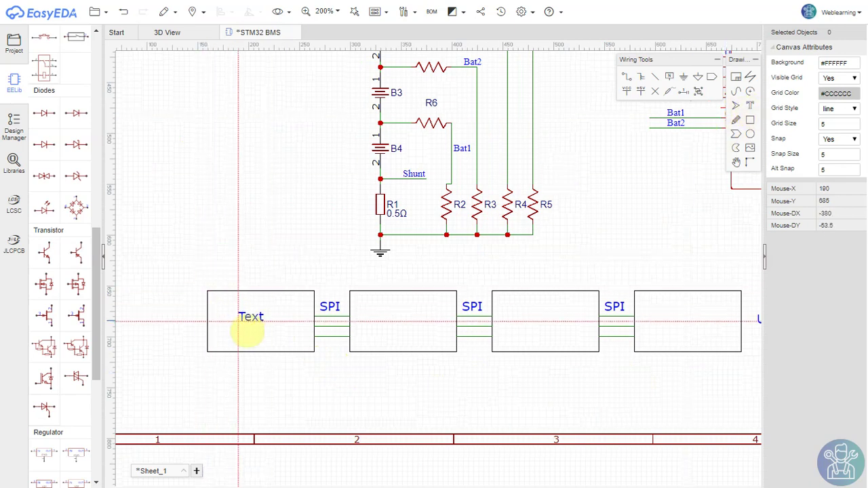
pyautogui.click(248, 316)
pyautogui.press('Escape')
pyautogui.doubleClick(250, 319)
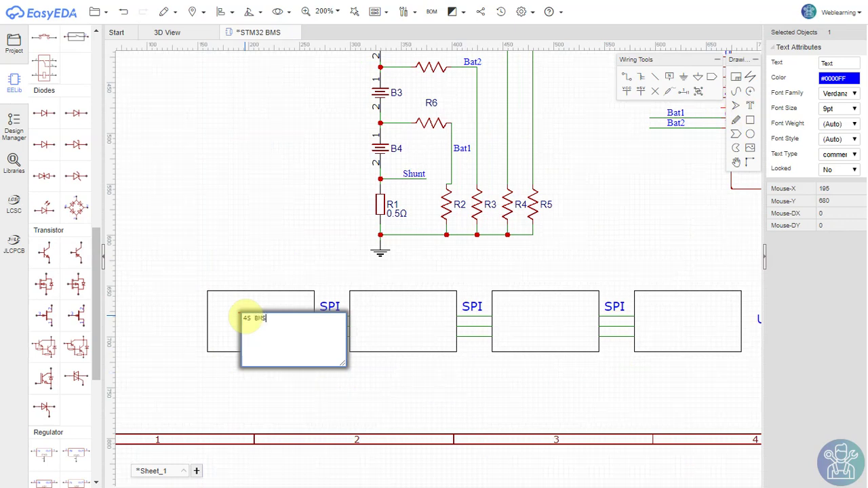
pyautogui.write('4S BMS +Uc')
pyautogui.write('C')
pyautogui.press('Return')
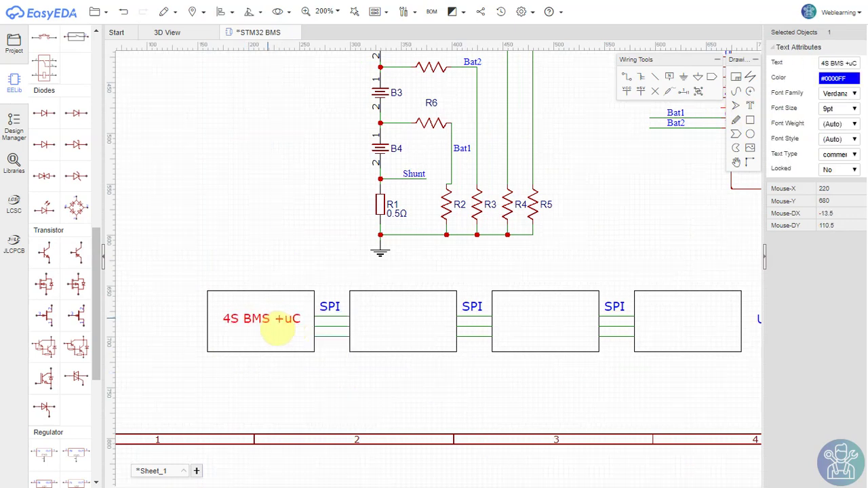
# Step: Copy the '4S BMS +uC' label into the second, third and fourth boxes
pyautogui.hotkey('ctrl', 'c')
pyautogui.hotkey('ctrl', 'v')
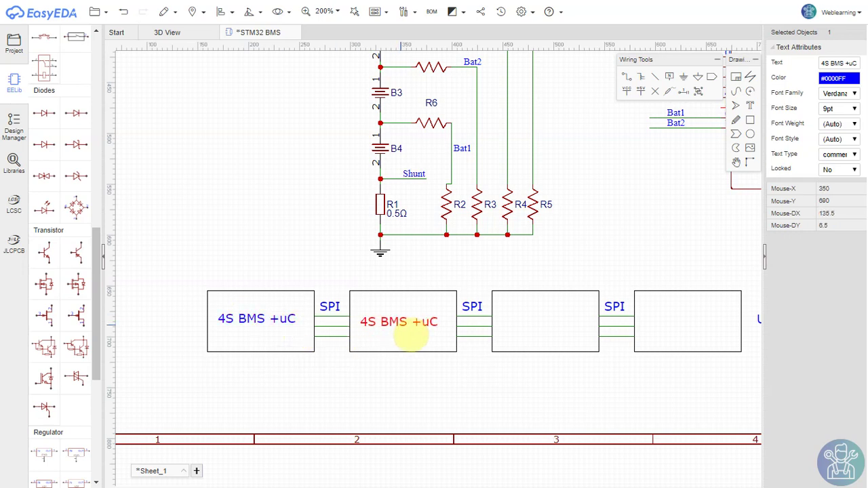
pyautogui.click(405, 332)
pyautogui.hotkey('ctrl', 'v')
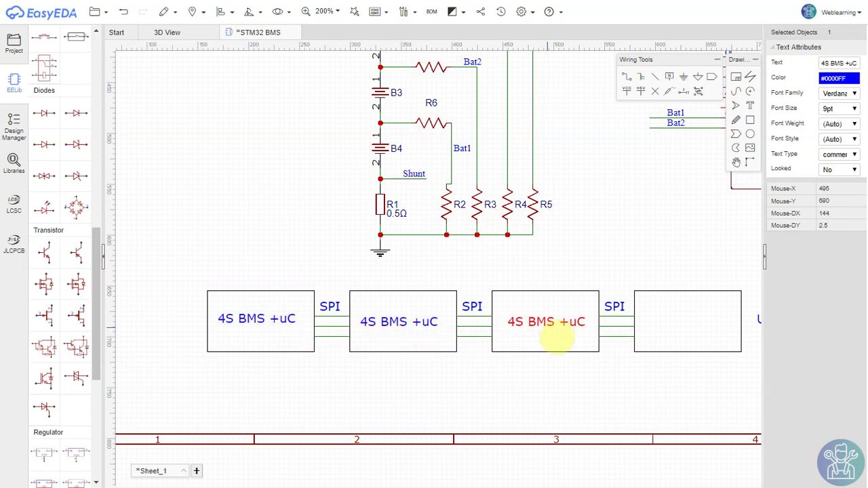
pyautogui.click(557, 335)
pyautogui.hotkey('ctrl', 'v')
pyautogui.click(697, 336)
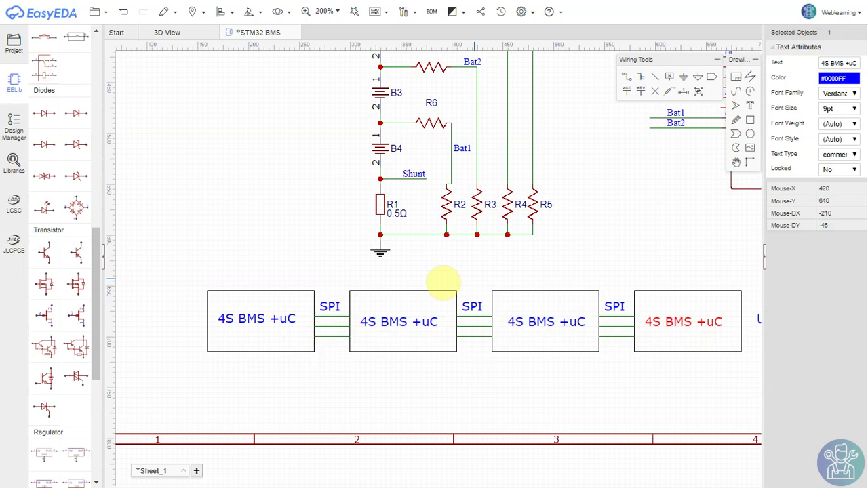
pyautogui.click(407, 281)
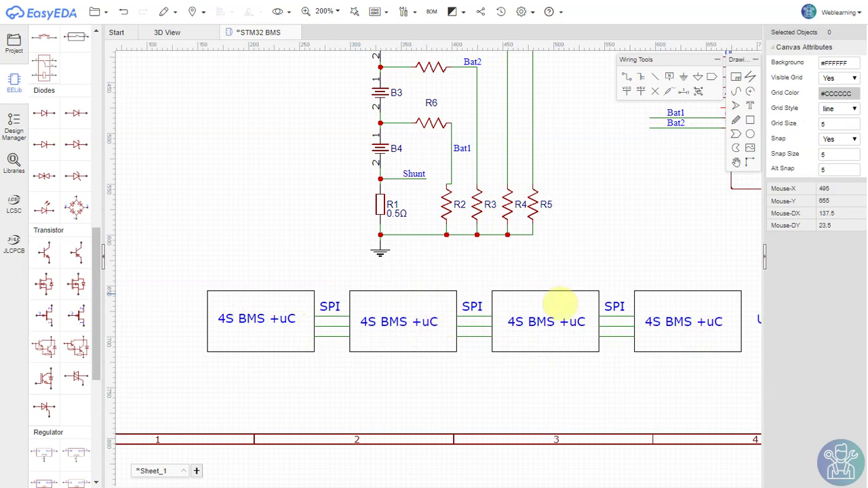
# Step: Scroll the view right and up to the area above the schematic
pyautogui.hscroll(5, 640, 248)
pyautogui.scroll(2, 640, 249)
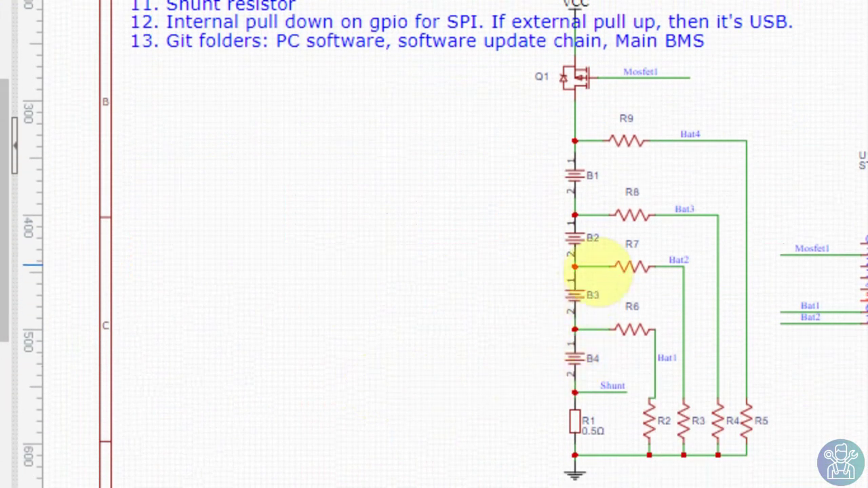
pyautogui.click(594, 267)
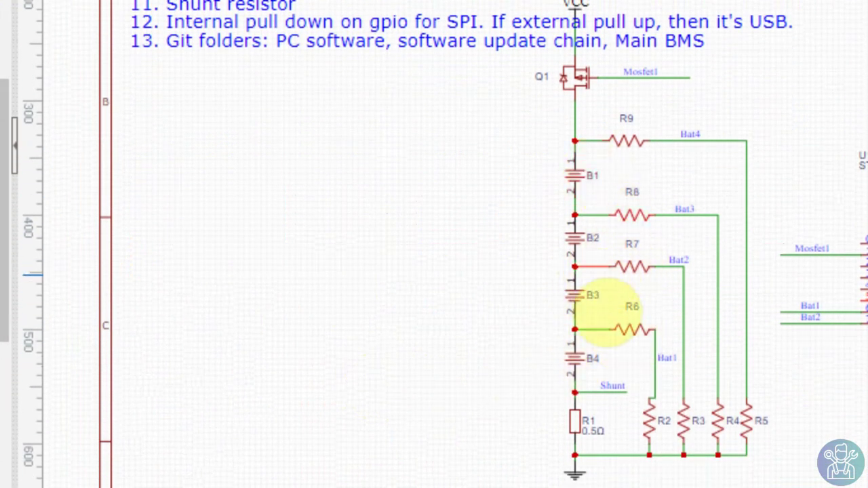
pyautogui.scroll(5, 333, 140)
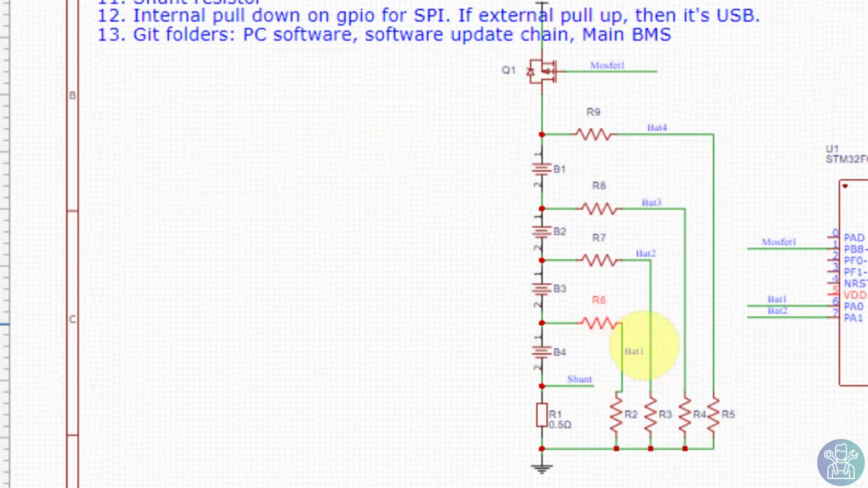
pyautogui.scroll(3, 368, 140)
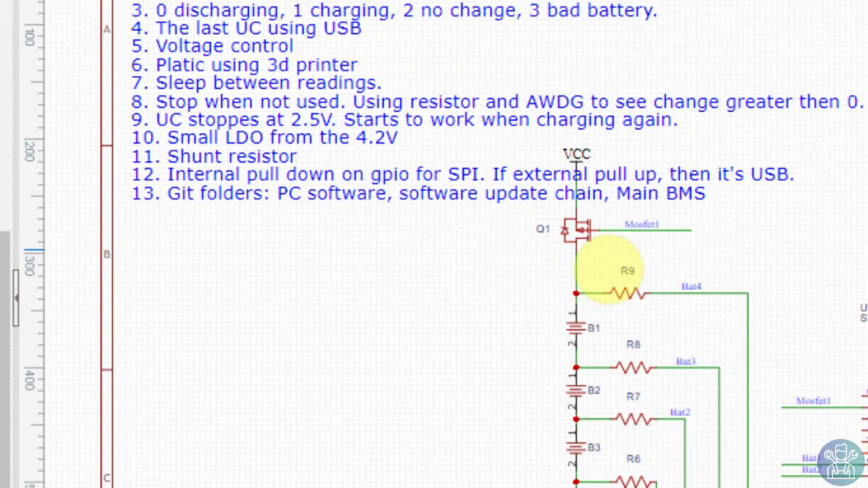
# Step: Review the finished STM32 BMS schematic and save the project with Ctrl+S
pyautogui.scroll(-3, 570, 353)
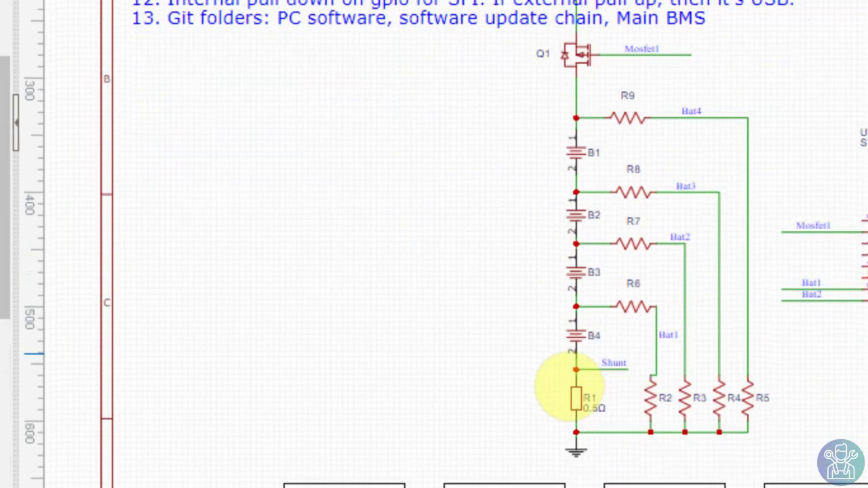
pyautogui.scroll(3, 238, 151)
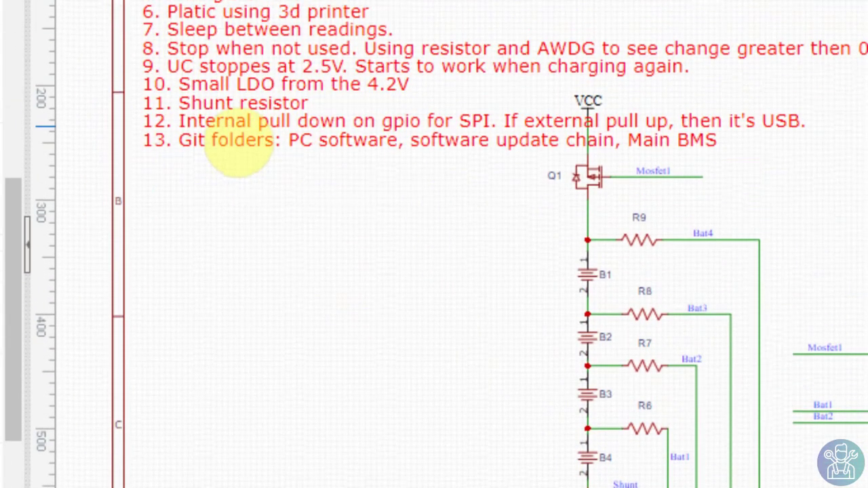
pyautogui.scroll(-3, 397, 159)
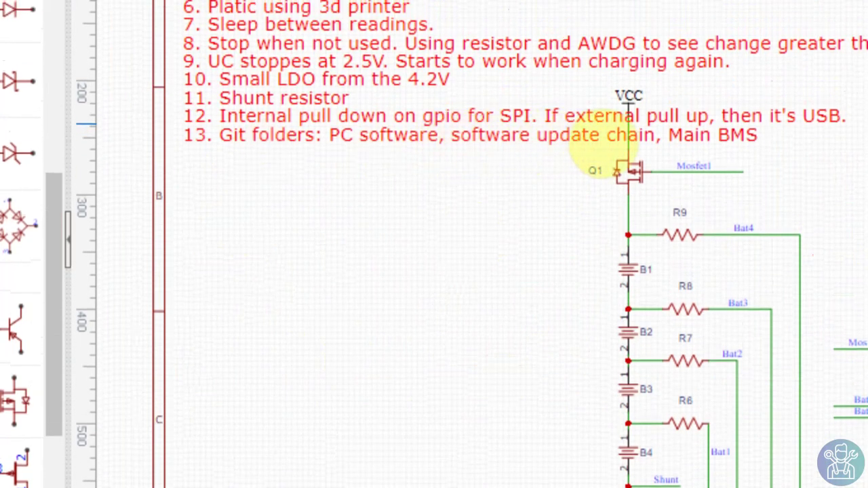
pyautogui.moveTo(671, 224); pyautogui.dragTo(607, 188)
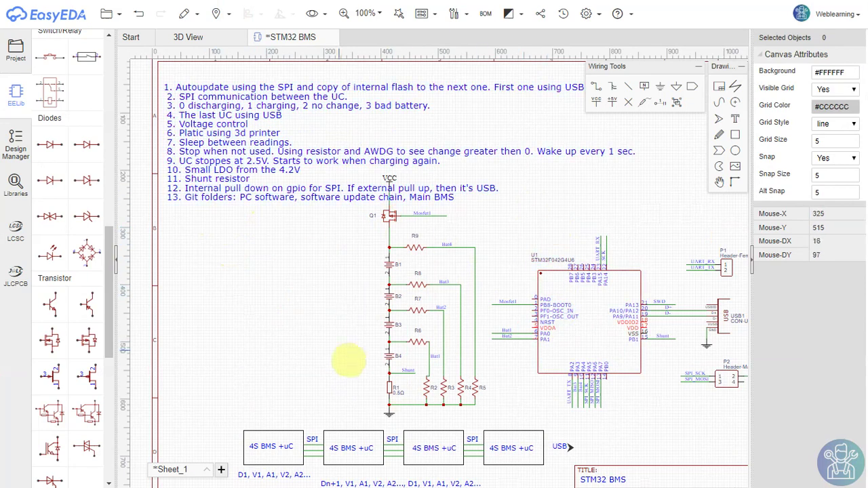
pyautogui.hotkey('ctrl', 's')
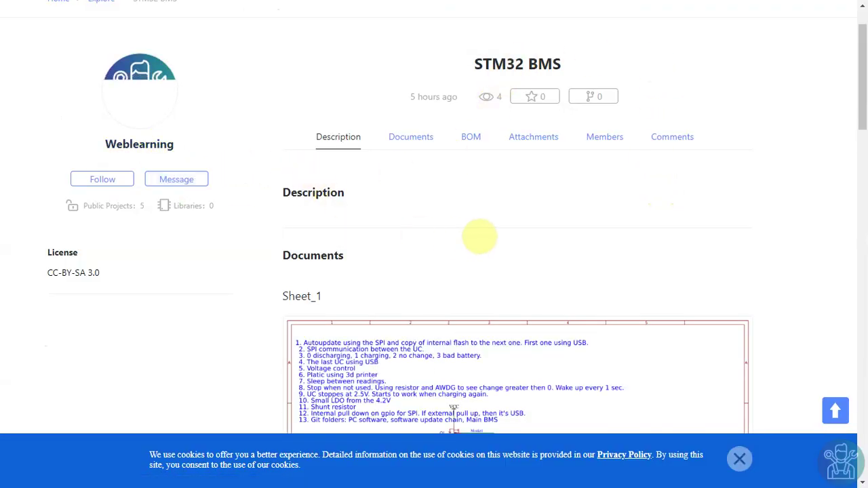
# Step: Scroll through the project page's schematic, BOM, attachments and members, then click the comment box
pyautogui.scroll(-5, 480, 236)
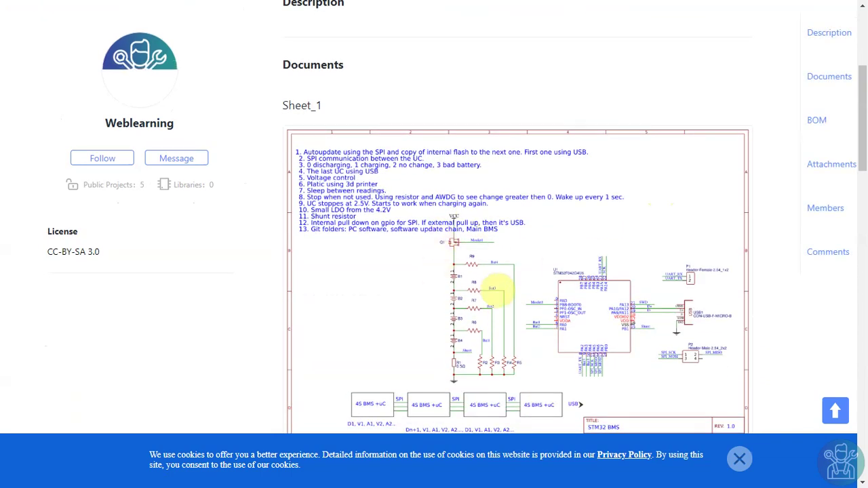
pyautogui.scroll(-3, 409, 308)
pyautogui.scroll(-4, 409, 303)
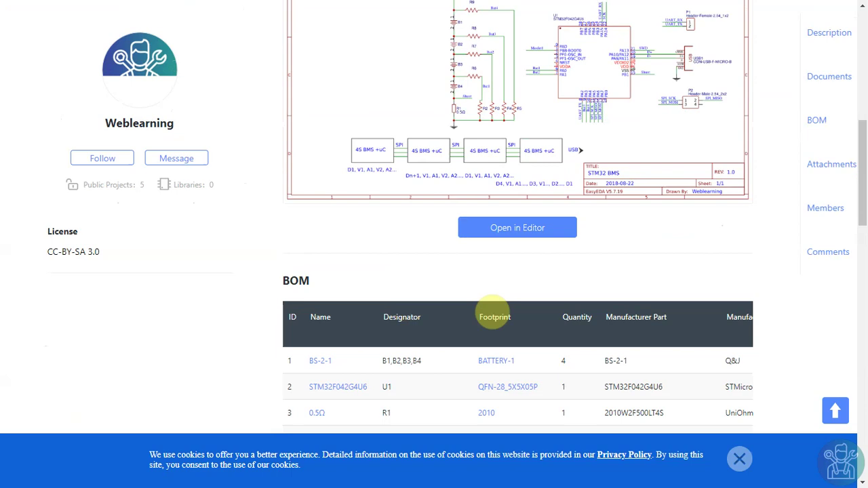
pyautogui.scroll(-3, 492, 310)
pyautogui.scroll(-2, 376, 299)
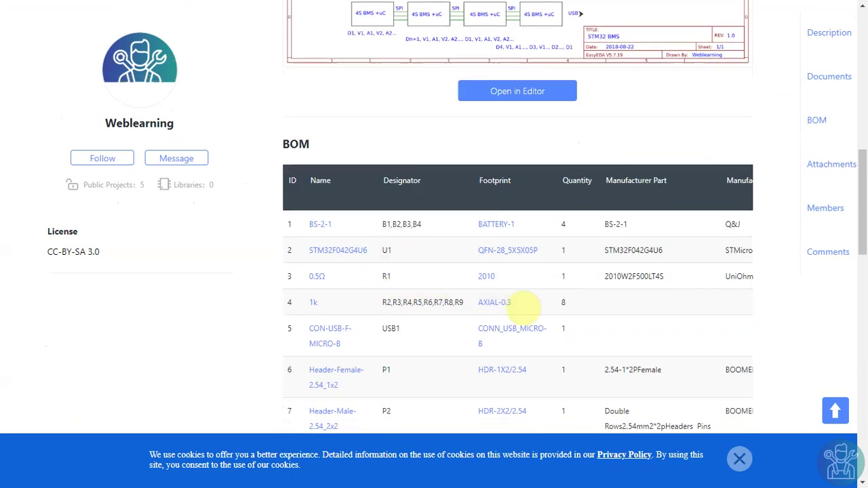
pyautogui.scroll(-4, 443, 262)
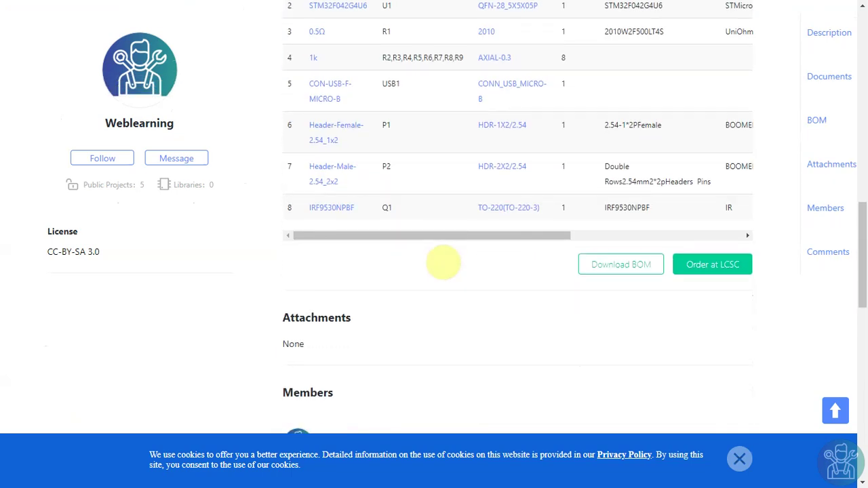
pyautogui.scroll(-2, 374, 231)
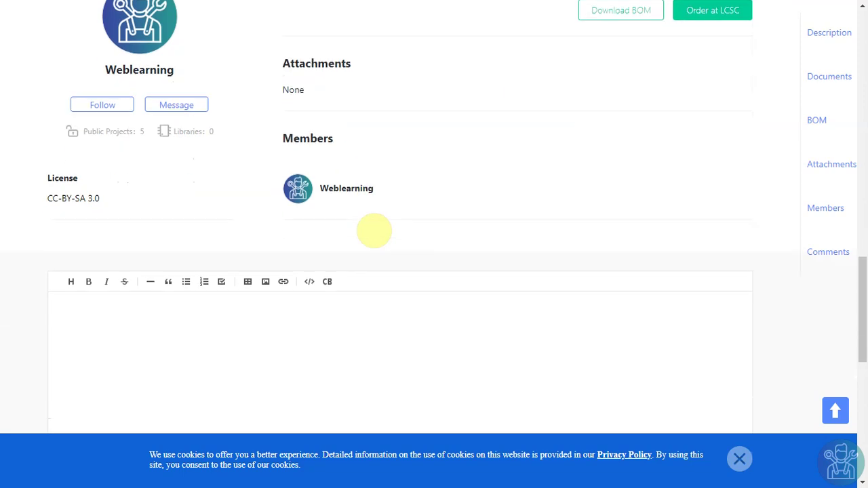
pyautogui.scroll(-3, 374, 231)
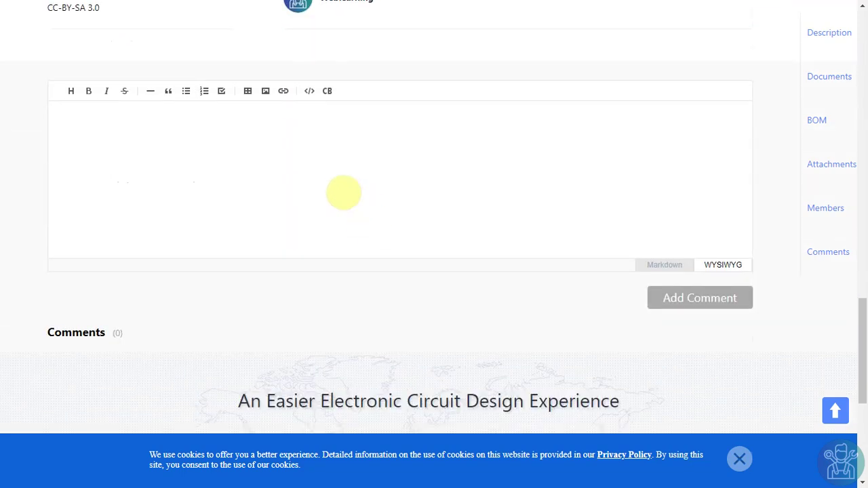
pyautogui.click(175, 171)
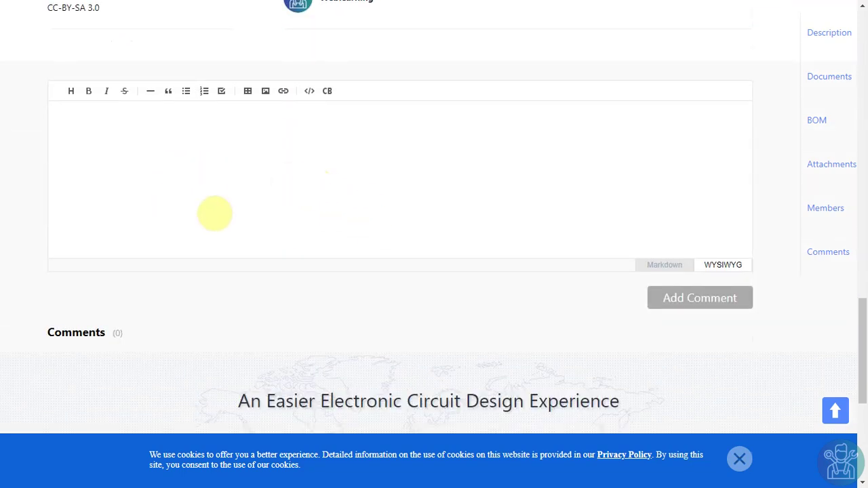
# Step: Scroll back over the project page and dismiss the cookie notice
pyautogui.scroll(-1, 253, 283)
pyautogui.scroll(2, 252, 285)
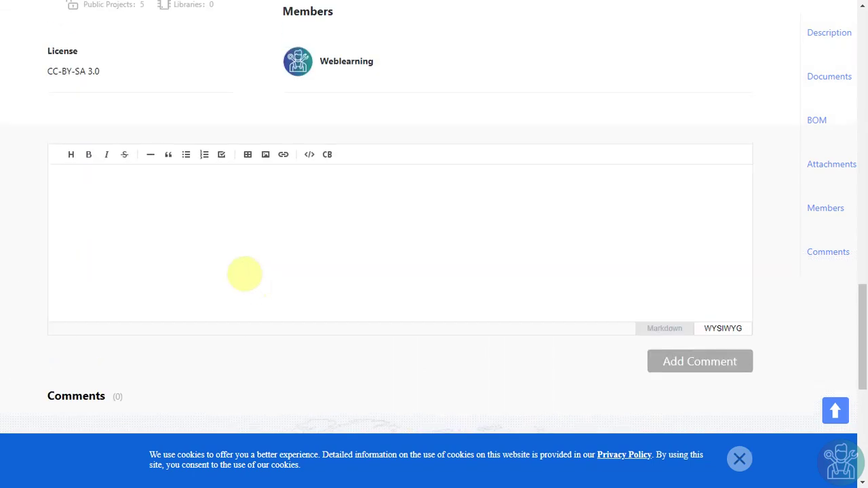
pyautogui.scroll(6, 400, 242)
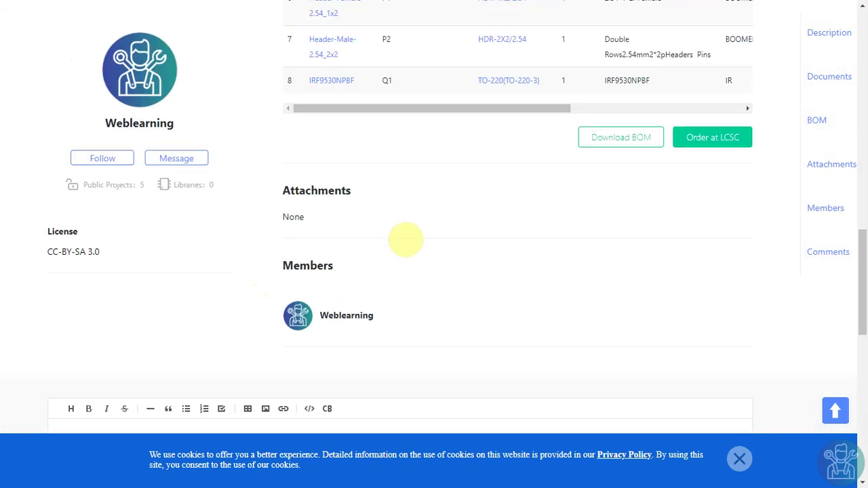
pyautogui.scroll(6, 467, 175)
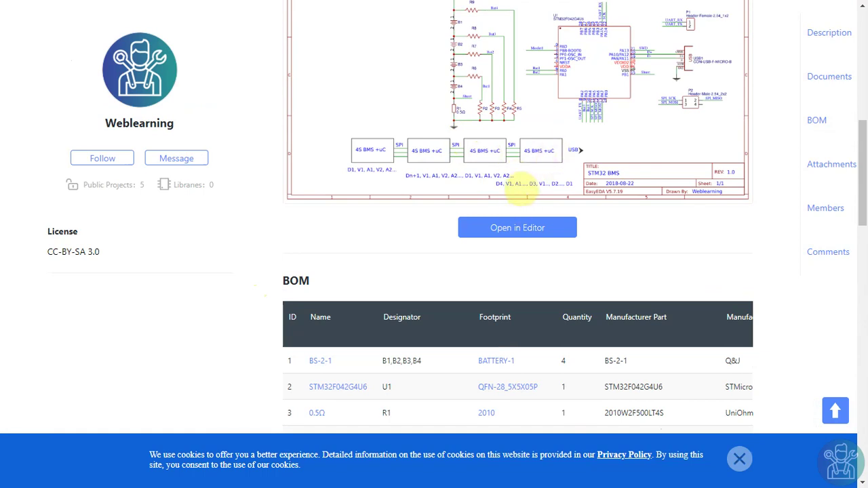
pyautogui.scroll(2, 519, 190)
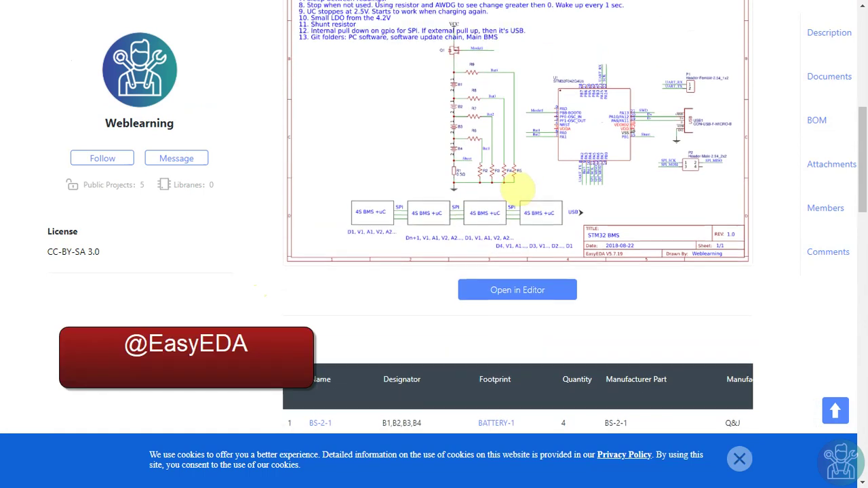
pyautogui.scroll(-8, 519, 193)
pyautogui.scroll(-4, 474, 238)
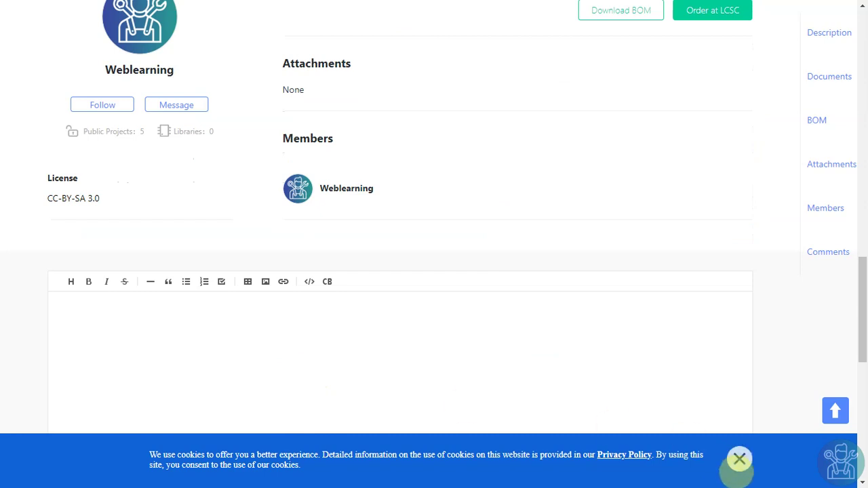
pyautogui.click(738, 459)
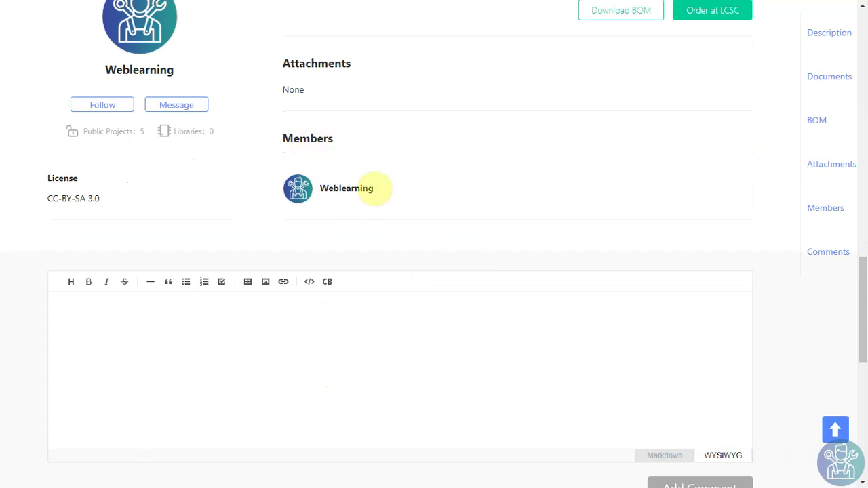
pyautogui.scroll(-3, 502, 249)
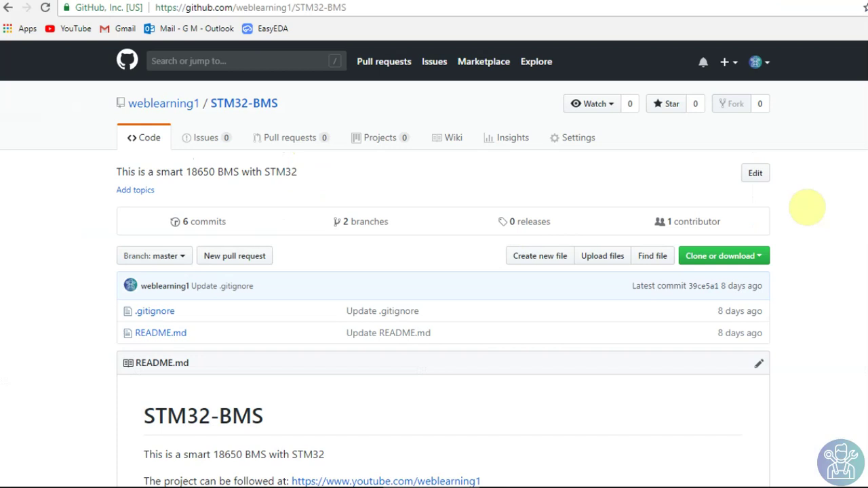
pyautogui.scroll(-1, 808, 206)
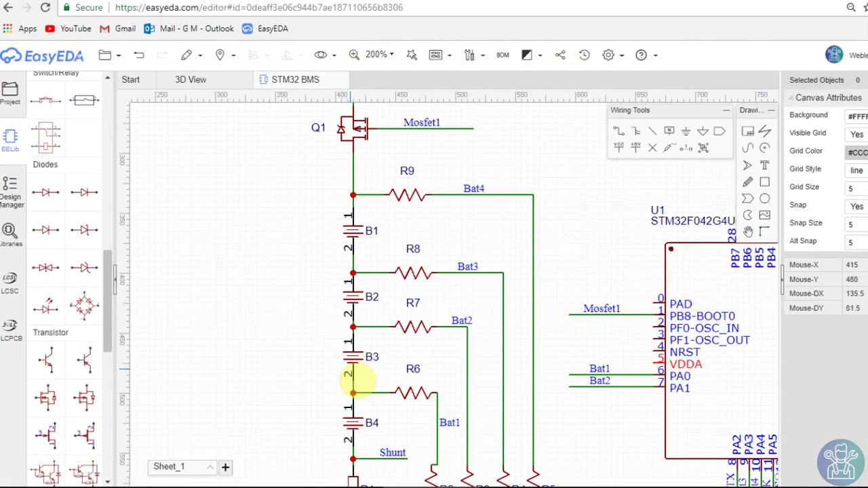
# Step: Pan and zoom around the sheet to review the block diagram ending in the PC block
pyautogui.moveTo(348, 377); pyautogui.dragTo(374, 189)
pyautogui.scroll(-2, 374, 190)
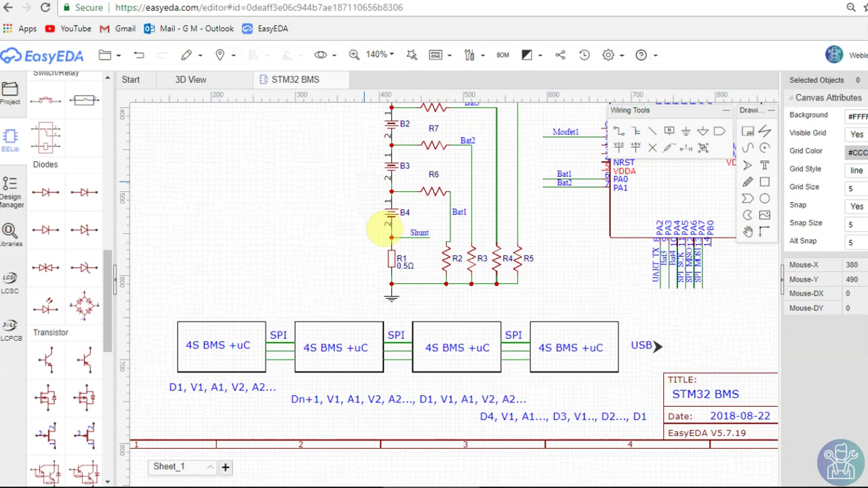
pyautogui.scroll(-1, 427, 329)
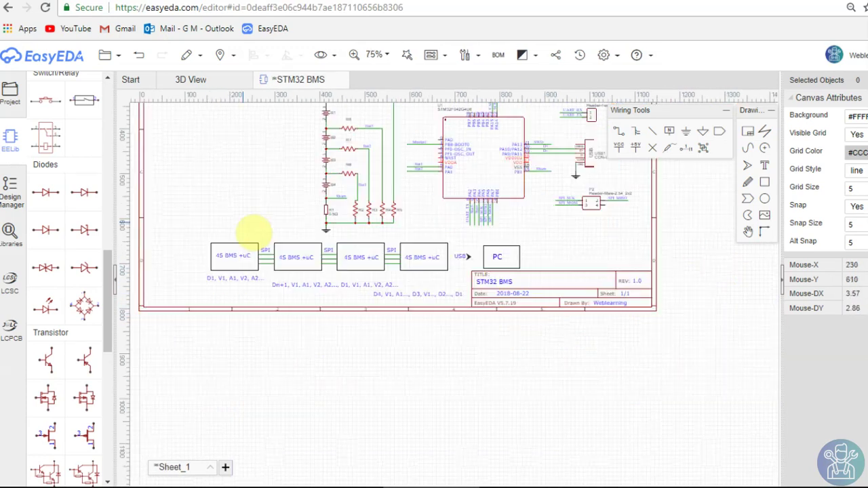
pyautogui.scroll(-3, 251, 229)
pyautogui.moveTo(267, 215); pyautogui.dragTo(339, 313)
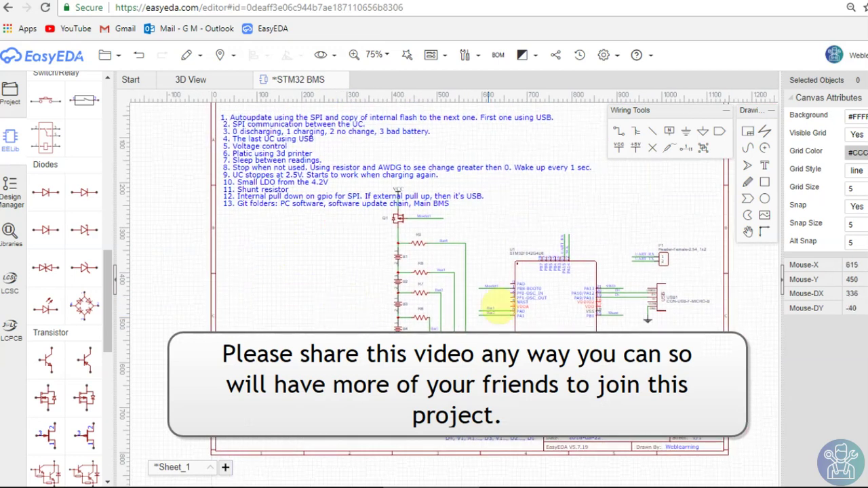
pyautogui.scroll(3, 504, 327)
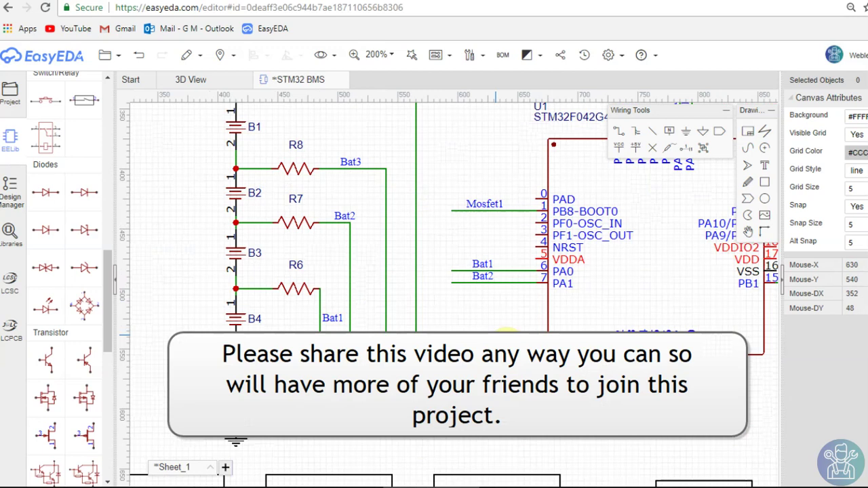
pyautogui.scroll(-3, 505, 332)
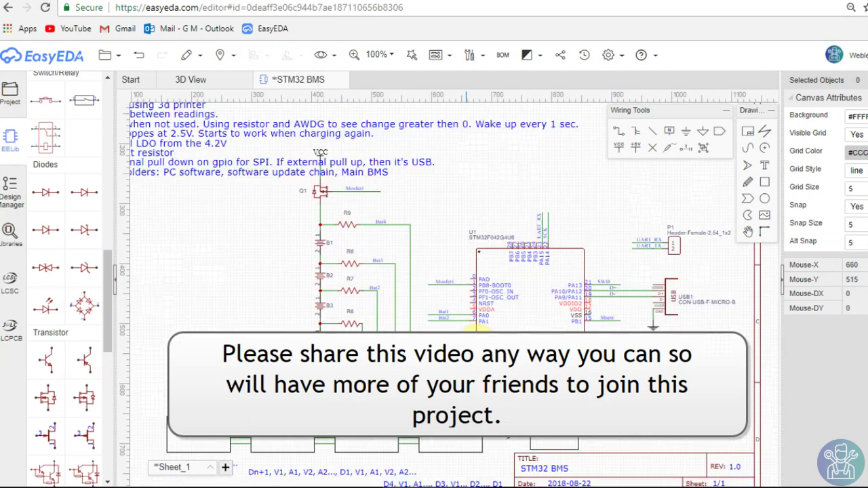